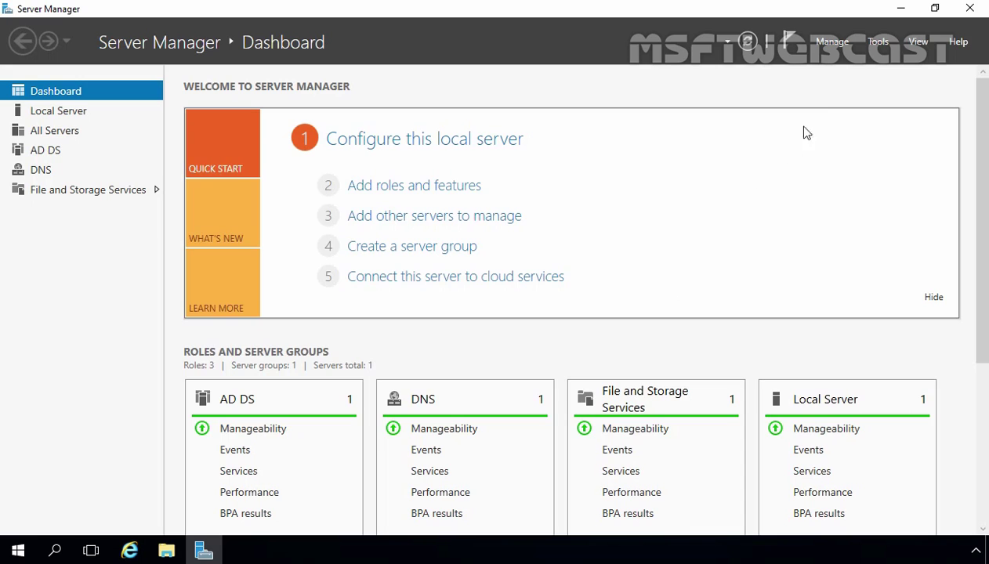
- Launch Active Directory Users and Computers and start a new user in OU1
left_click(878, 42)
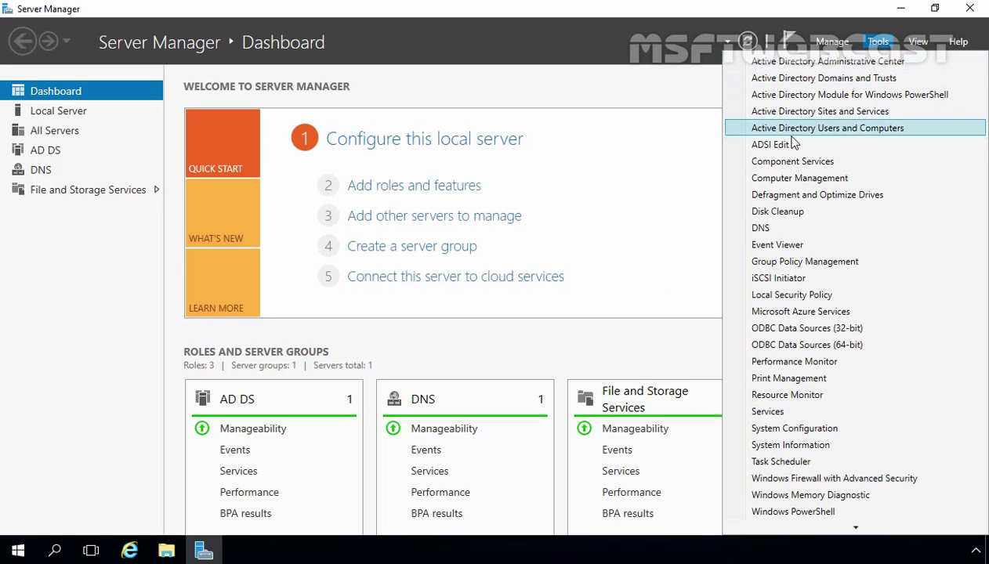
left_click(823, 127)
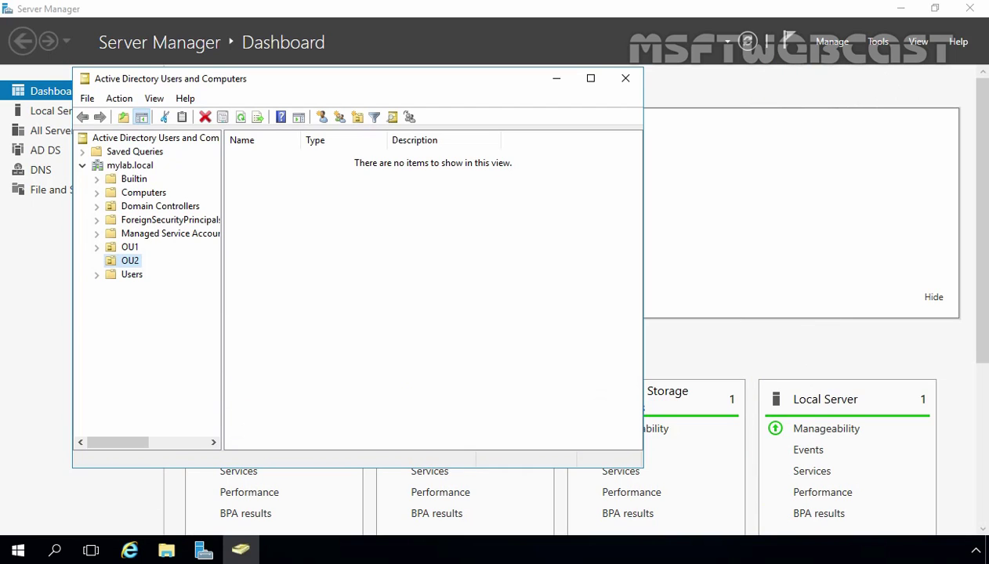
key("Up")
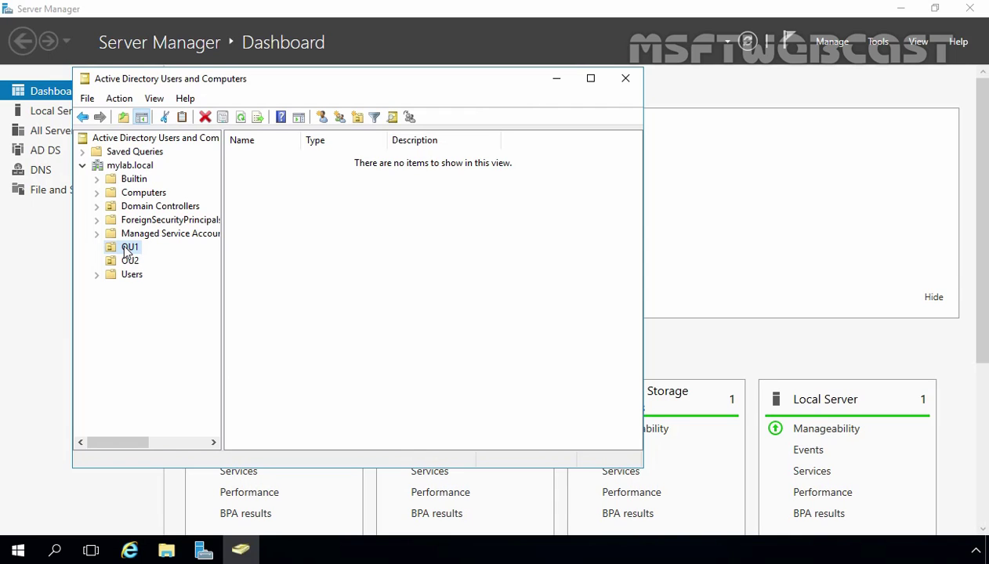
right_click(126, 251)
mouse_move(157, 307)
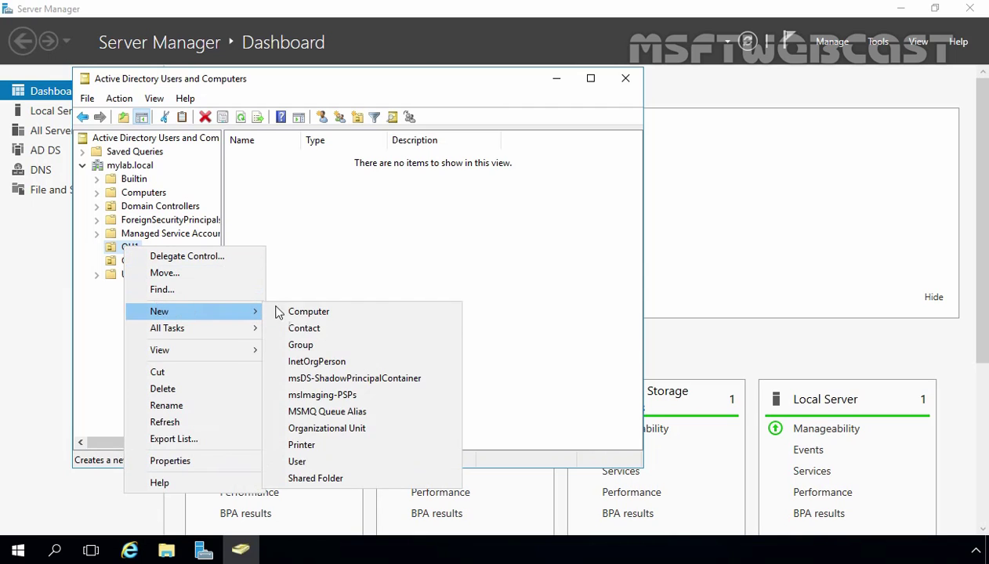
left_click(295, 462)
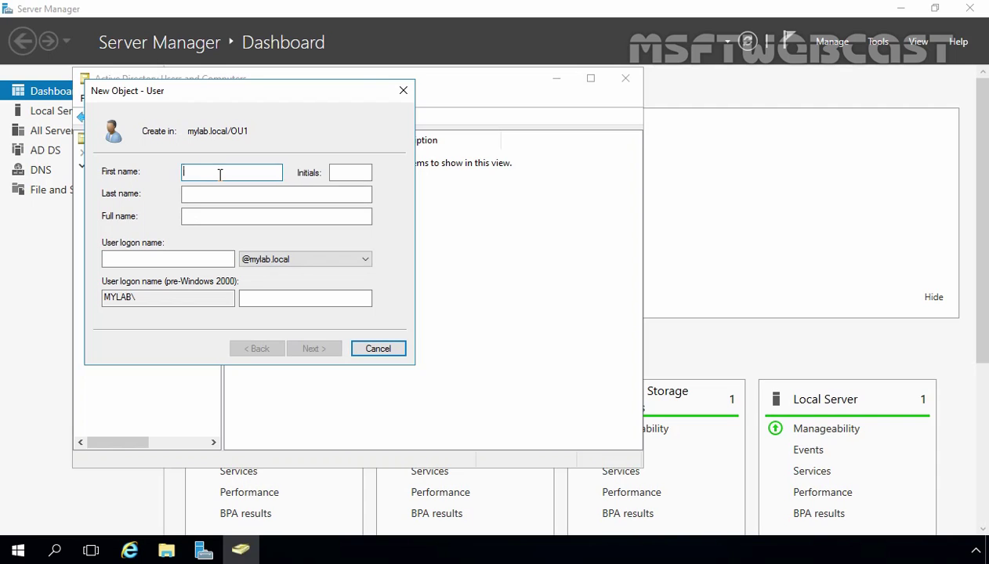
- Enter first name Test, last name User1 and logon name user1, then continue
type("Test")
key("Tab")
key("Tab")
type("User1")
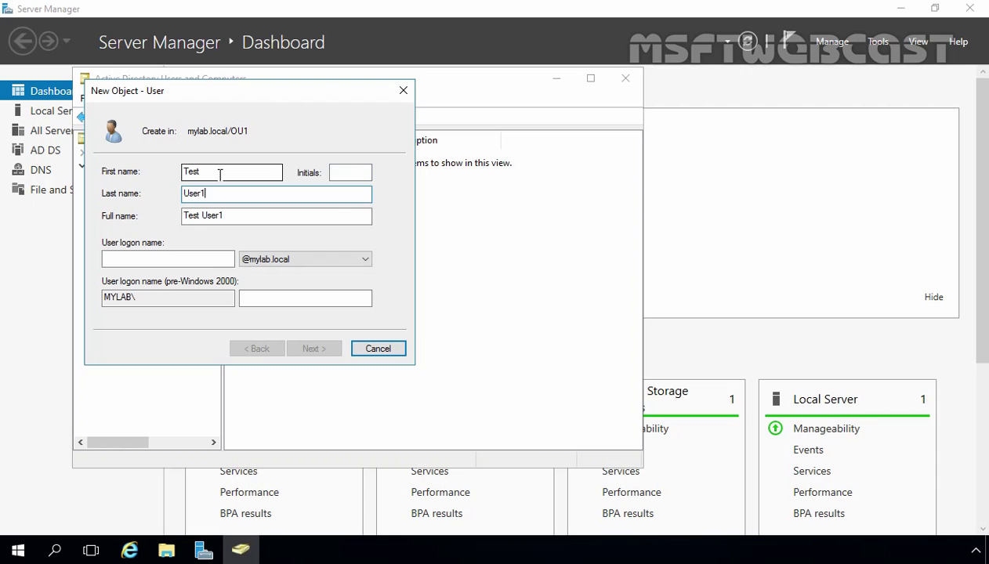
key("Tab")
key("Tab")
type("user1")
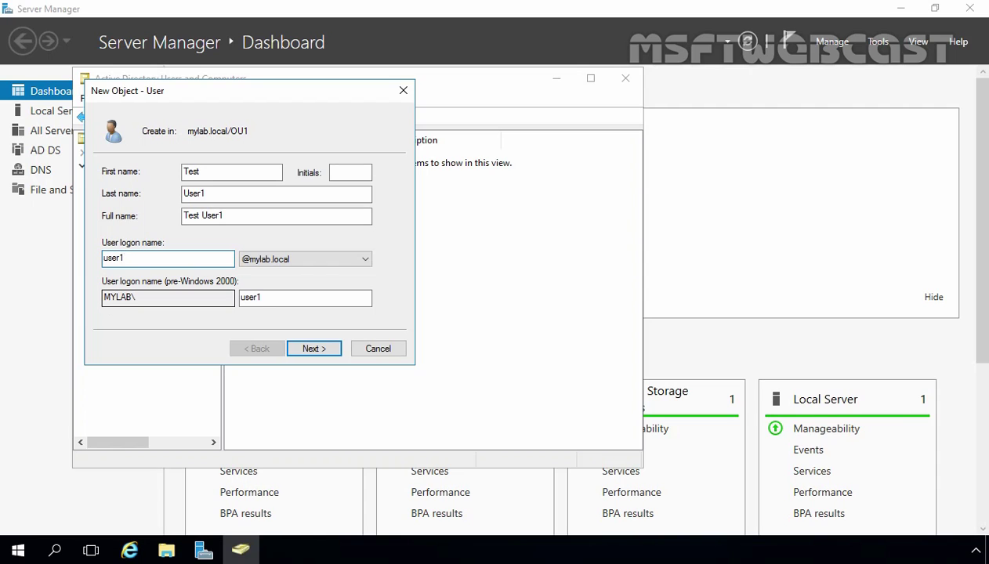
left_click(314, 348)
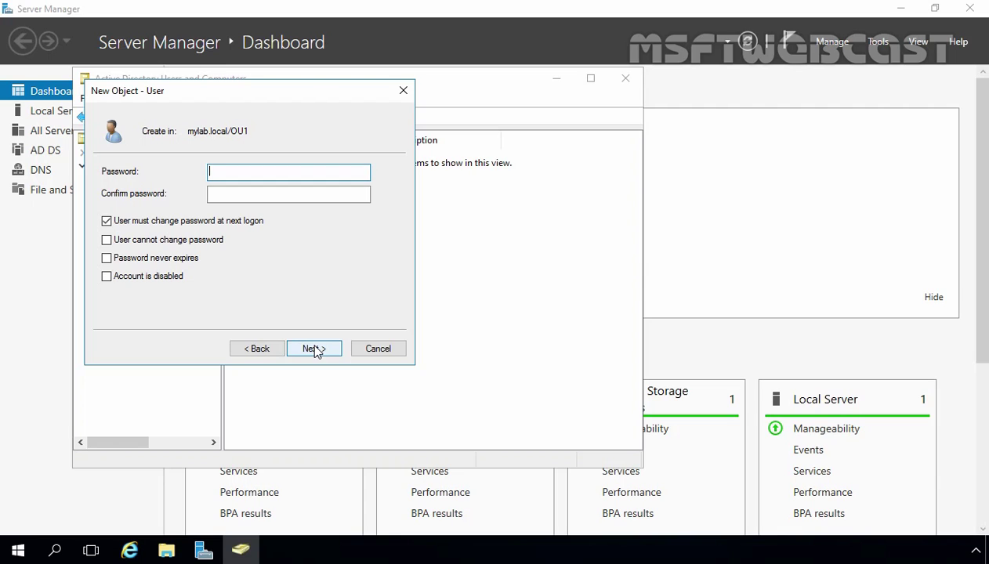
- Enter and confirm the initial password, keeping change-at-next-logon, and finish creating Test User1
type("********")
key("Tab")
type("********")
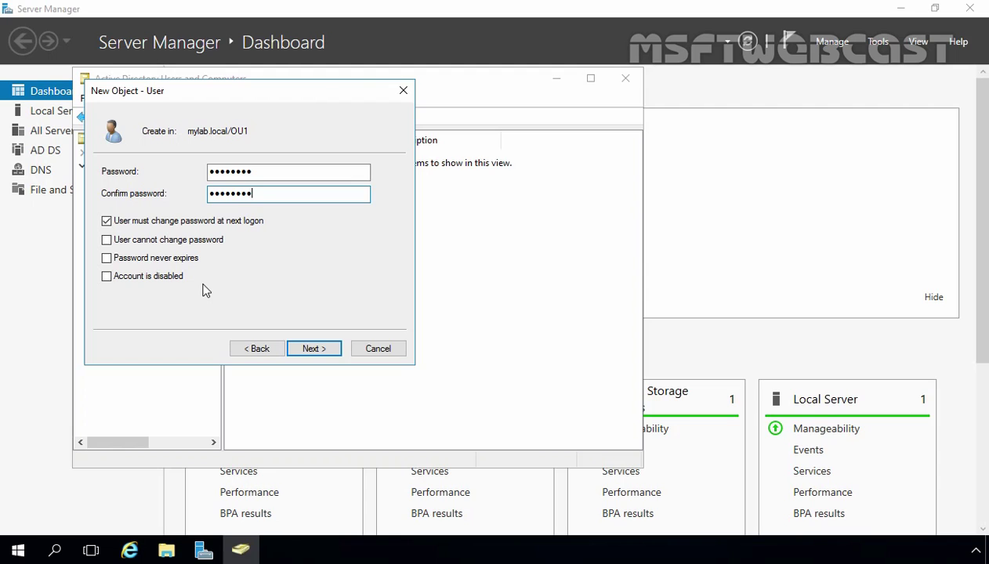
left_click(312, 348)
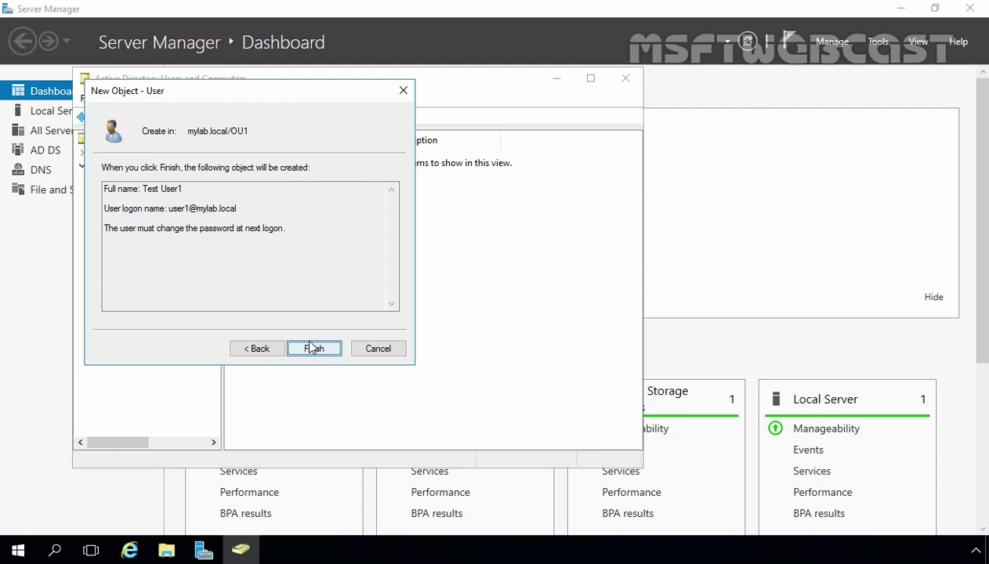
left_click(312, 347)
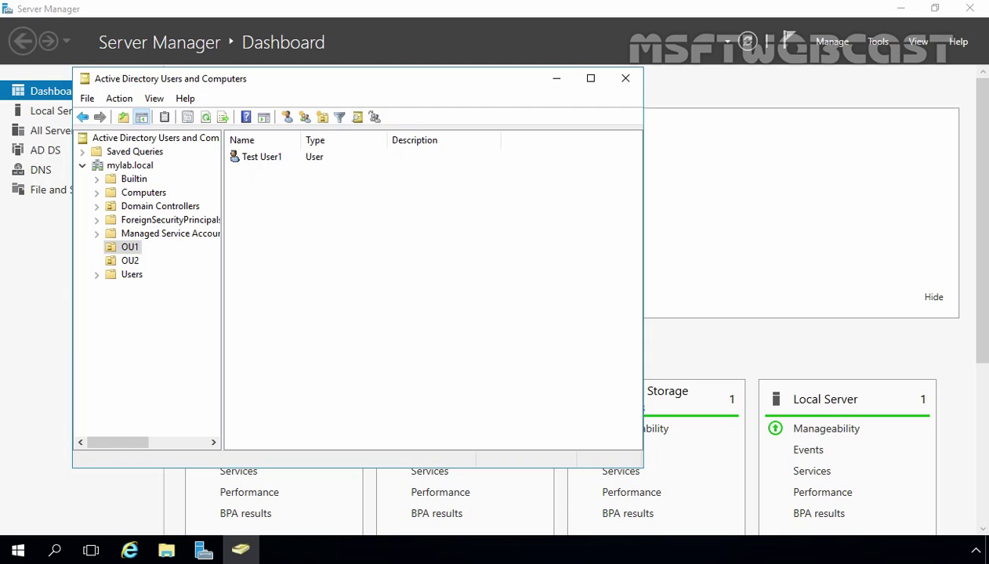
- Open Test User1's properties and review its Address and Account tabs
right_click(256, 161)
left_click(295, 370)
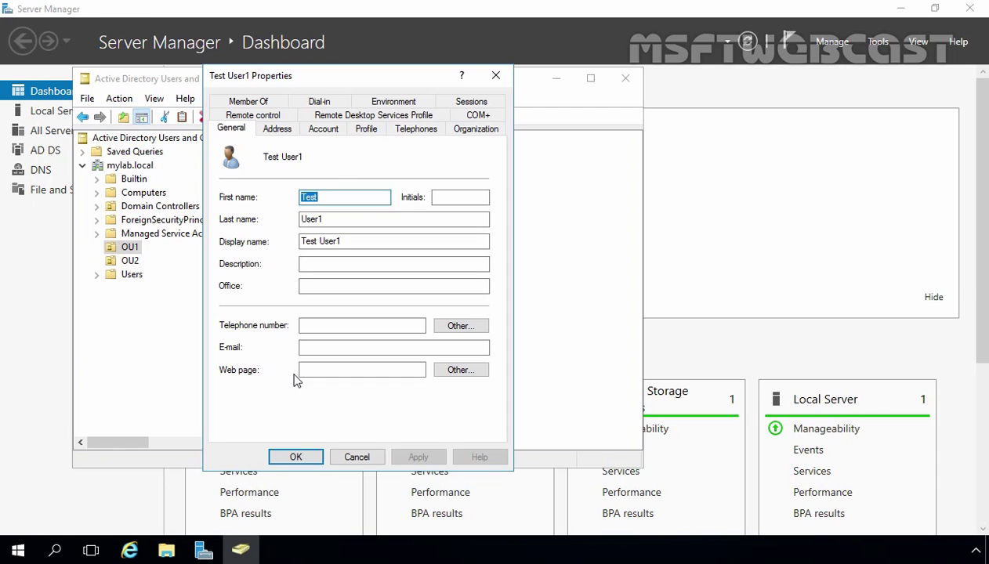
left_click(282, 132)
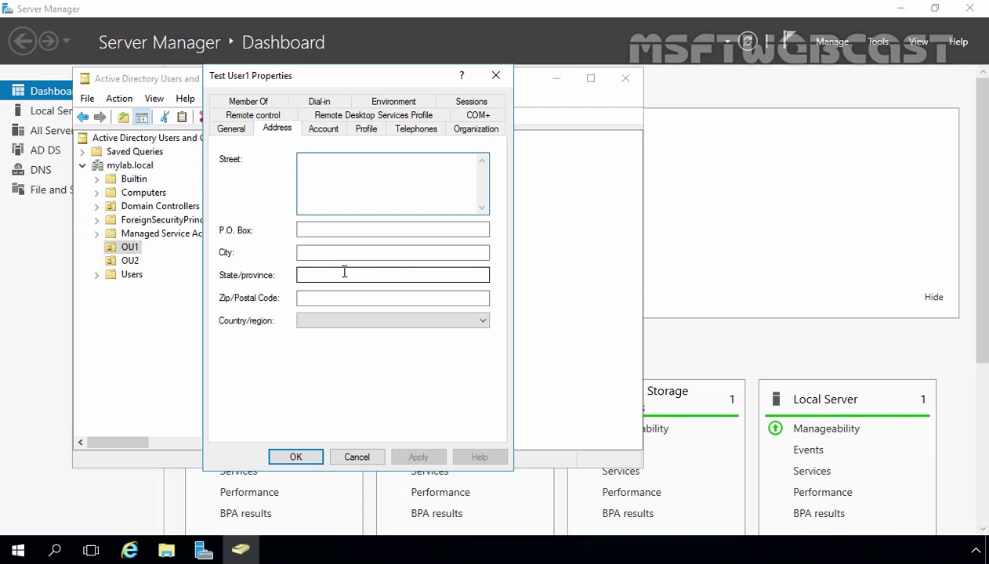
left_click(325, 133)
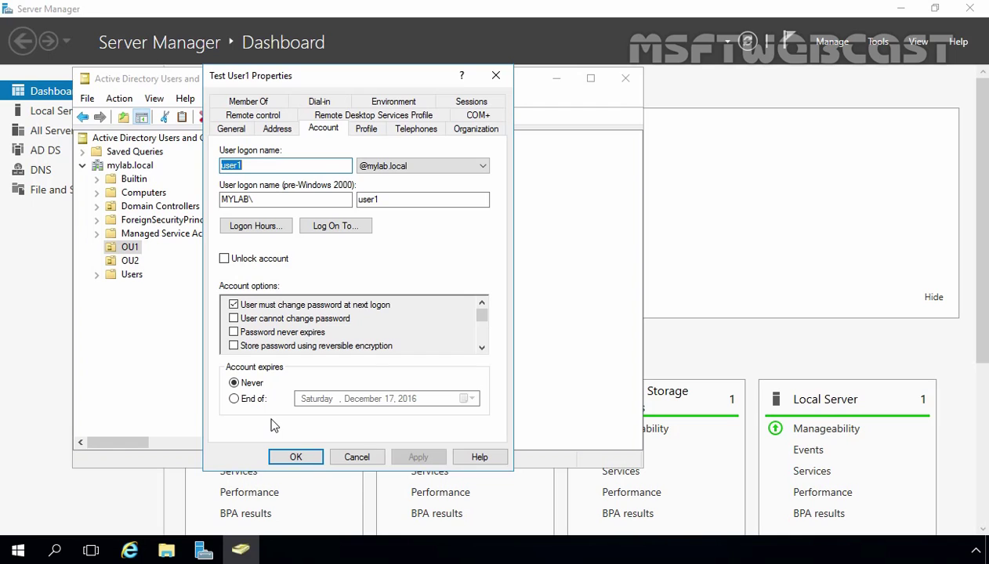
- Review the Profile, Organization, Remote control, RDS Profile and Dial-in tabs, then close with OK
left_click(370, 131)
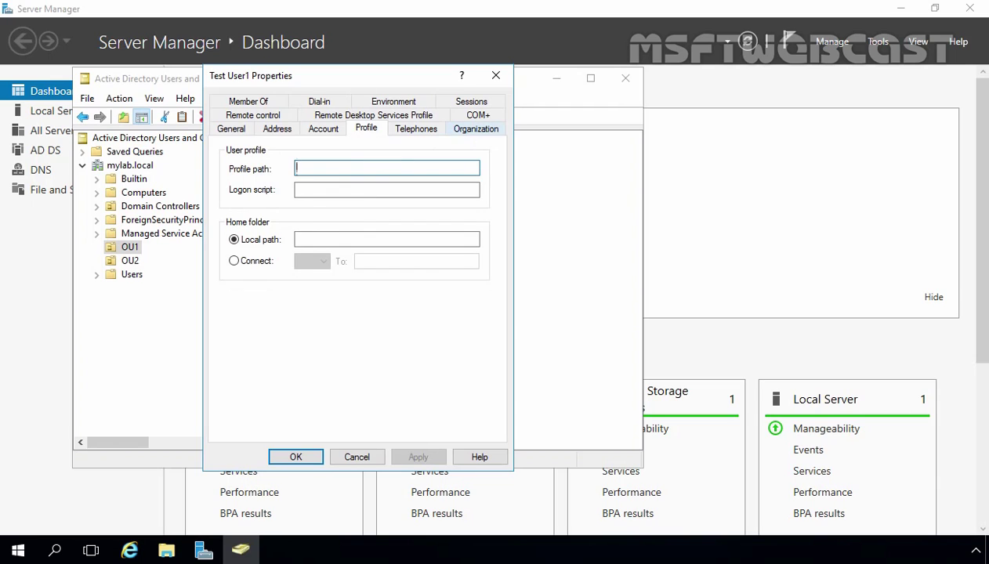
left_click(468, 133)
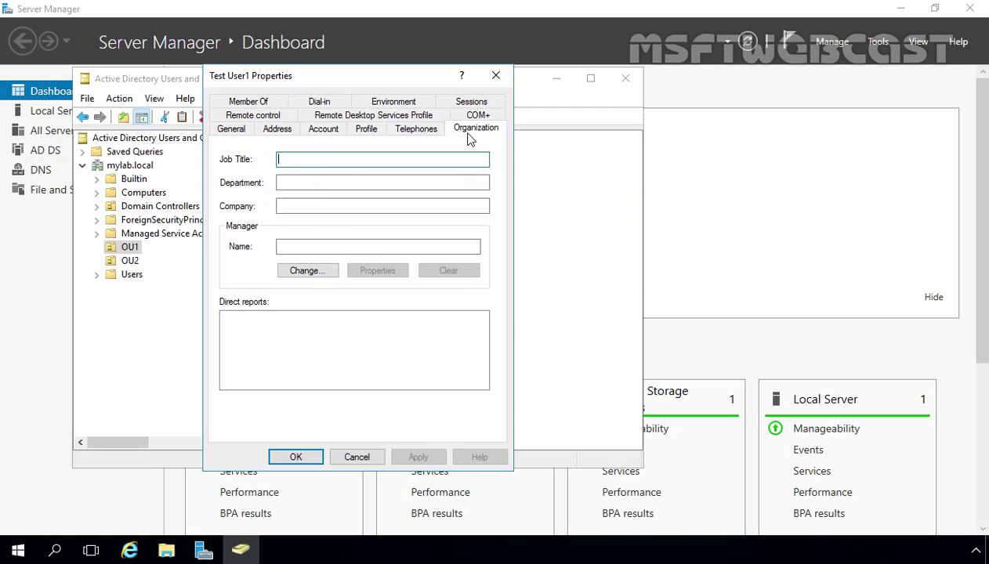
left_click(267, 116)
left_click(344, 132)
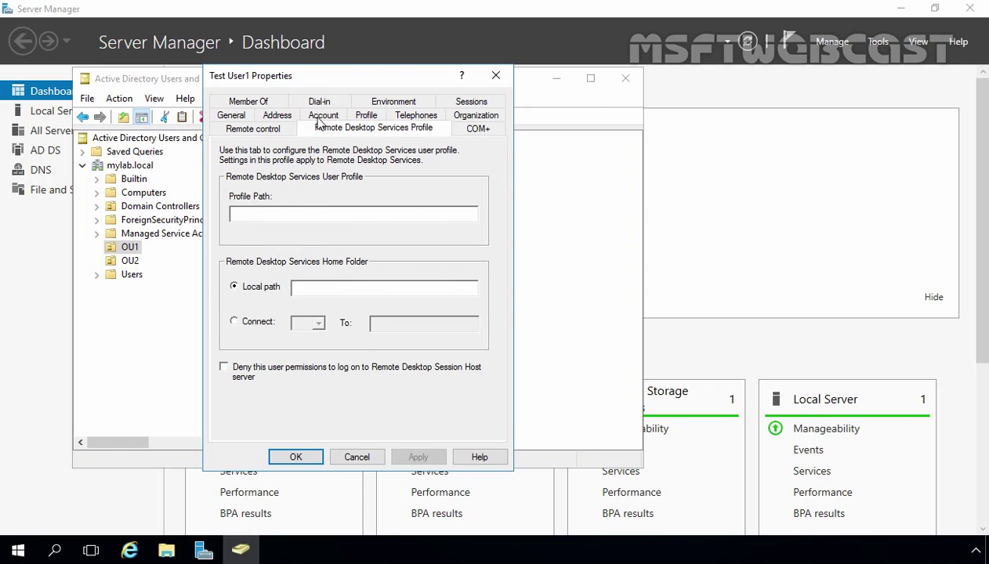
left_click(320, 102)
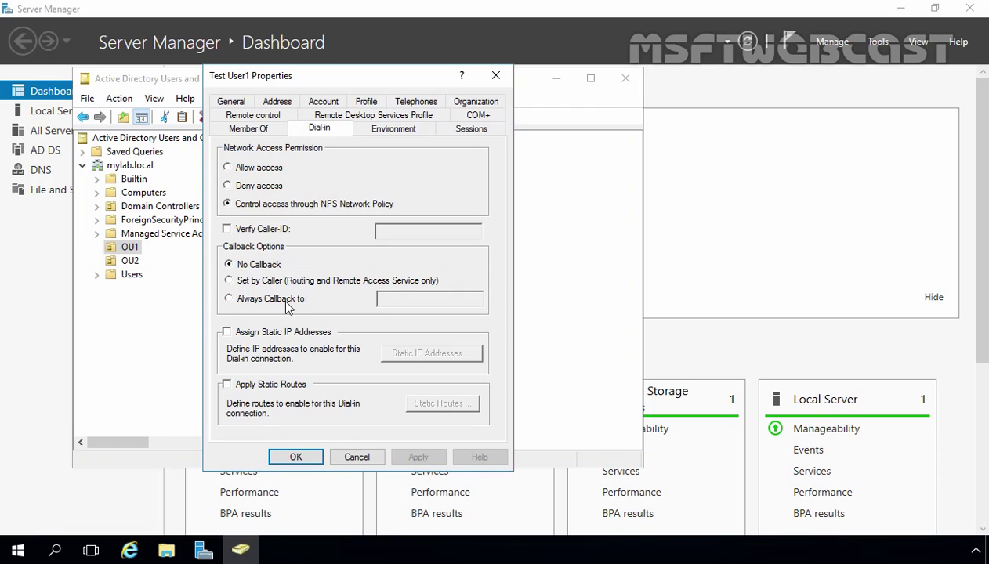
left_click(289, 459)
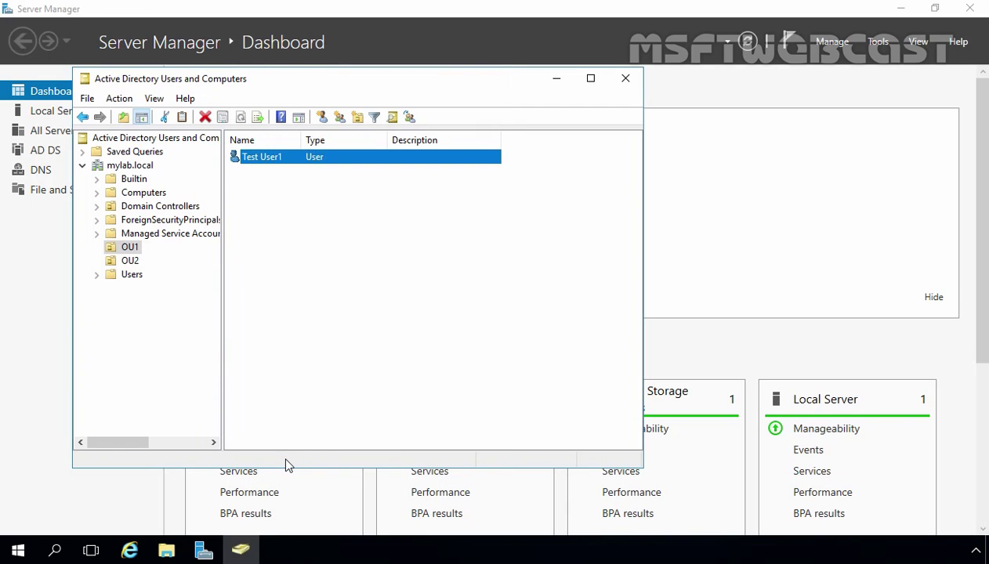
- Sign in as Other user with username user1 and the initial password
left_click(302, 389)
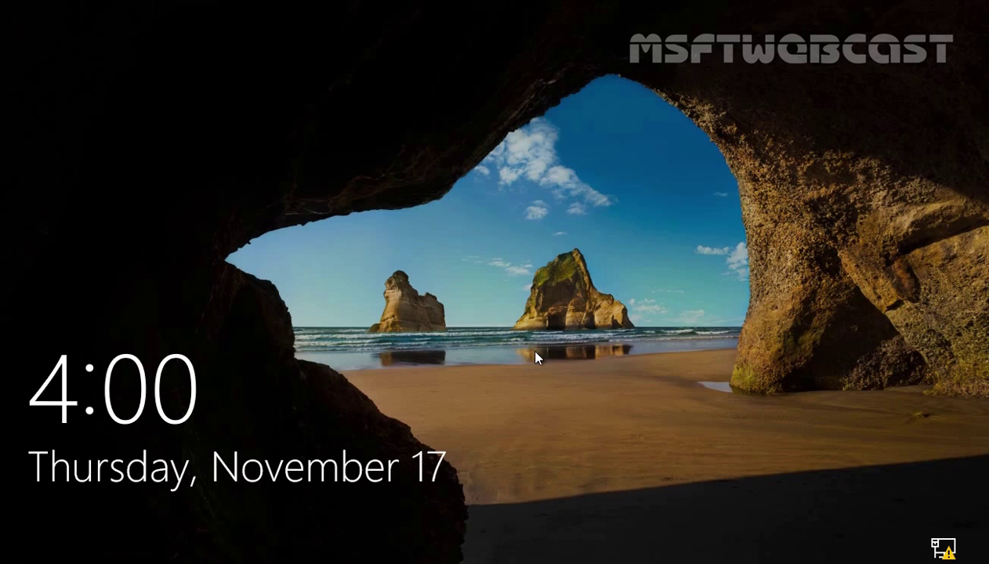
left_click(535, 352)
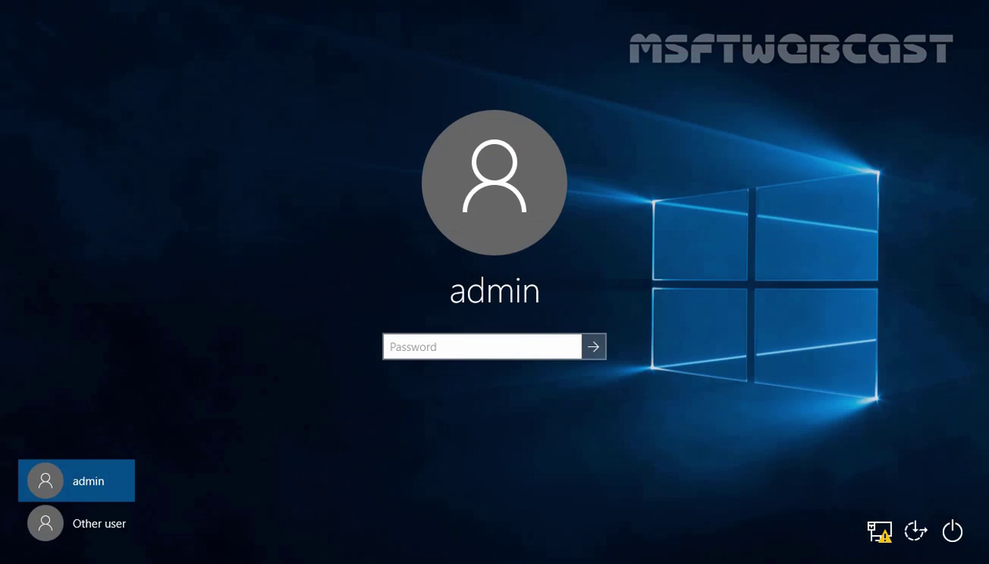
left_click(72, 541)
type("user1")
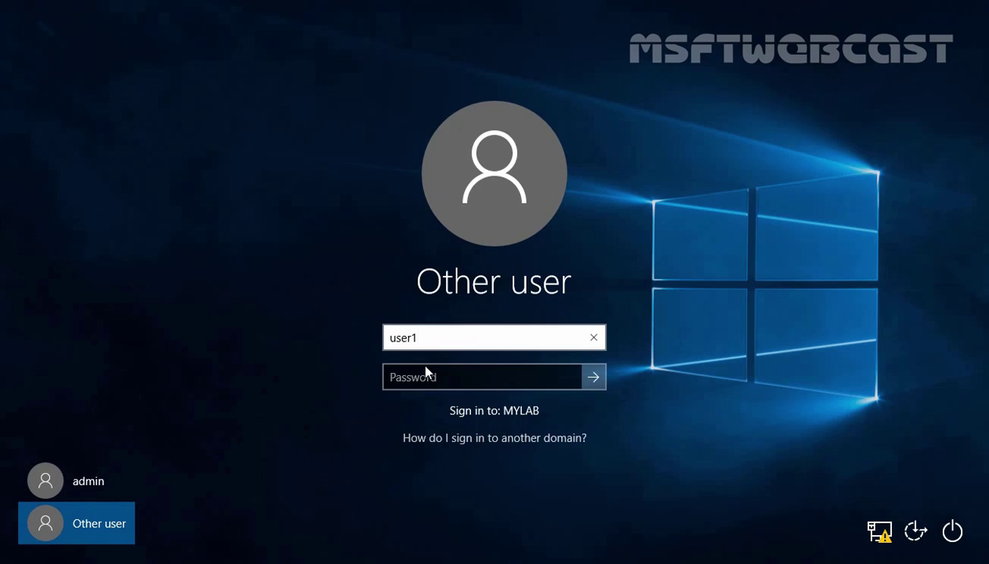
key("Tab")
type("********")
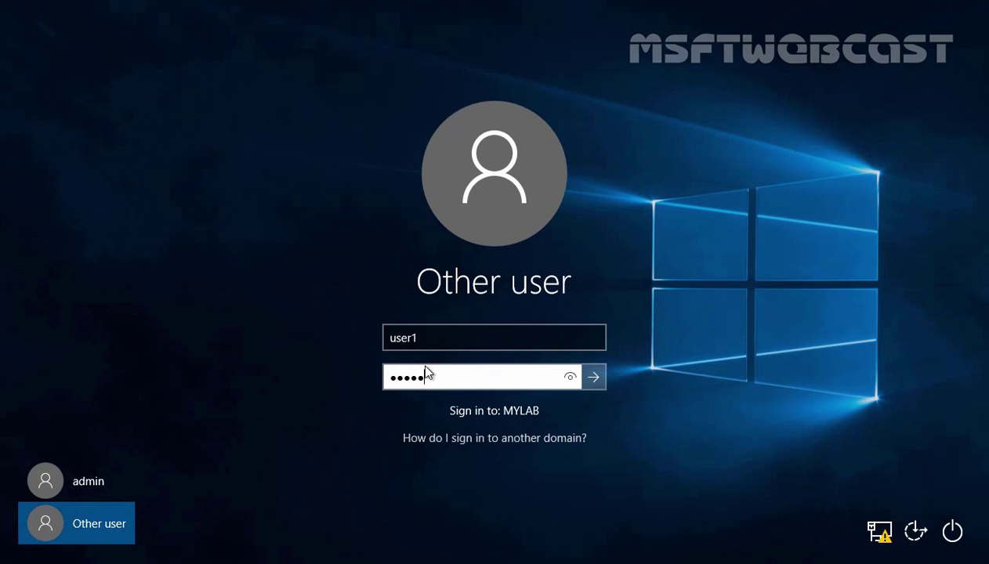
key("Return")
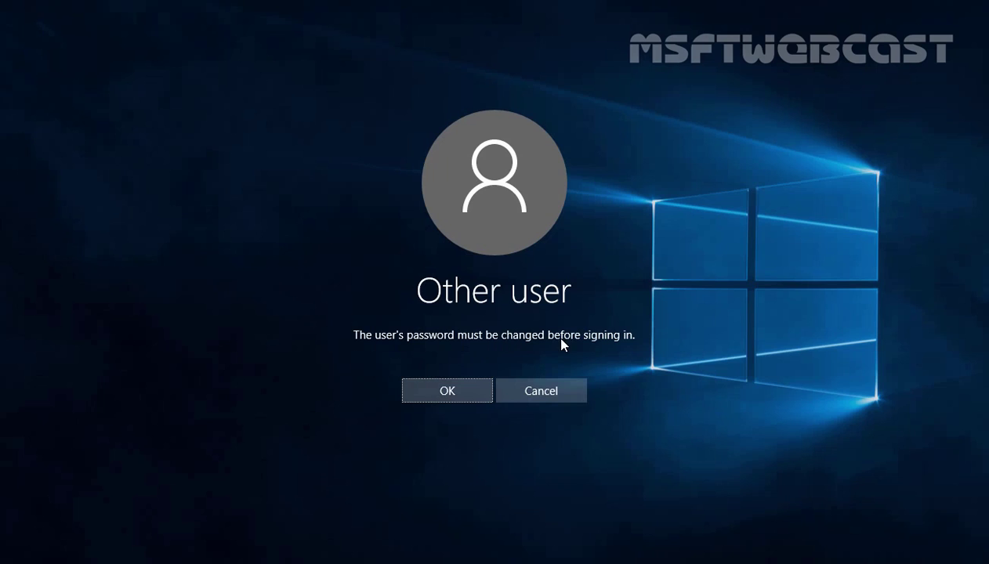
- Enter and confirm a new password for user1 and acknowledge the change
left_click(438, 400)
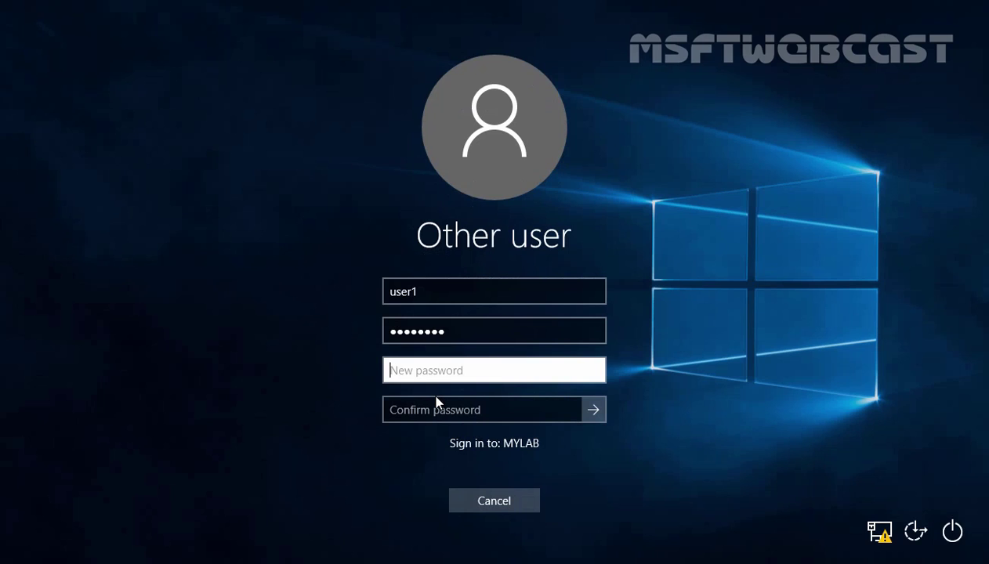
type("•••••••••")
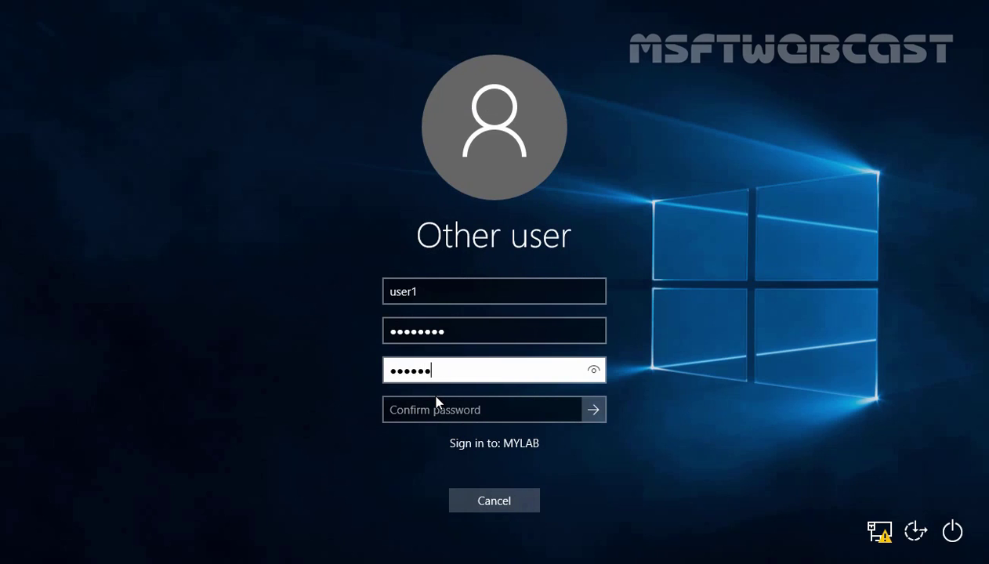
key("Tab")
type("•••••••••")
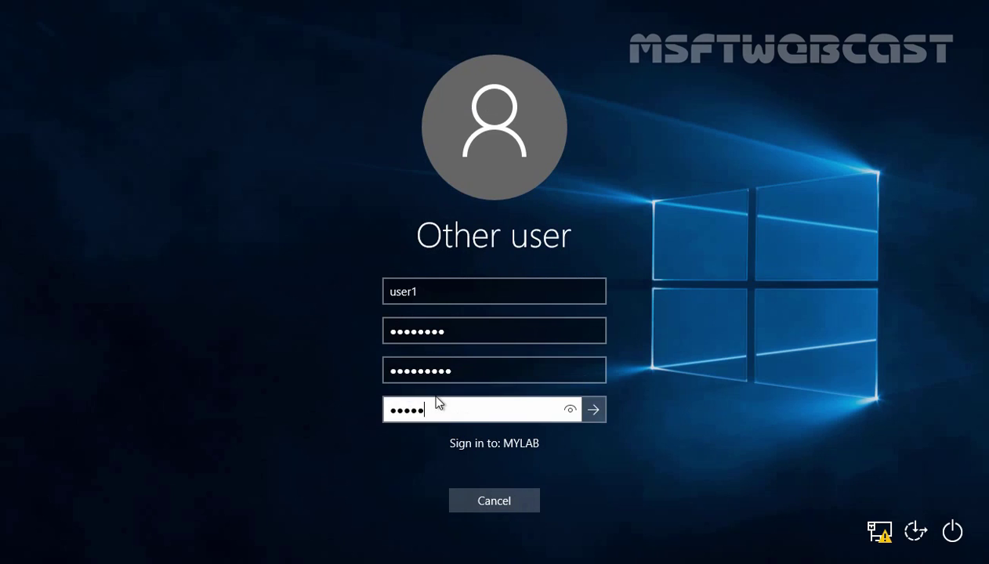
left_click(595, 411)
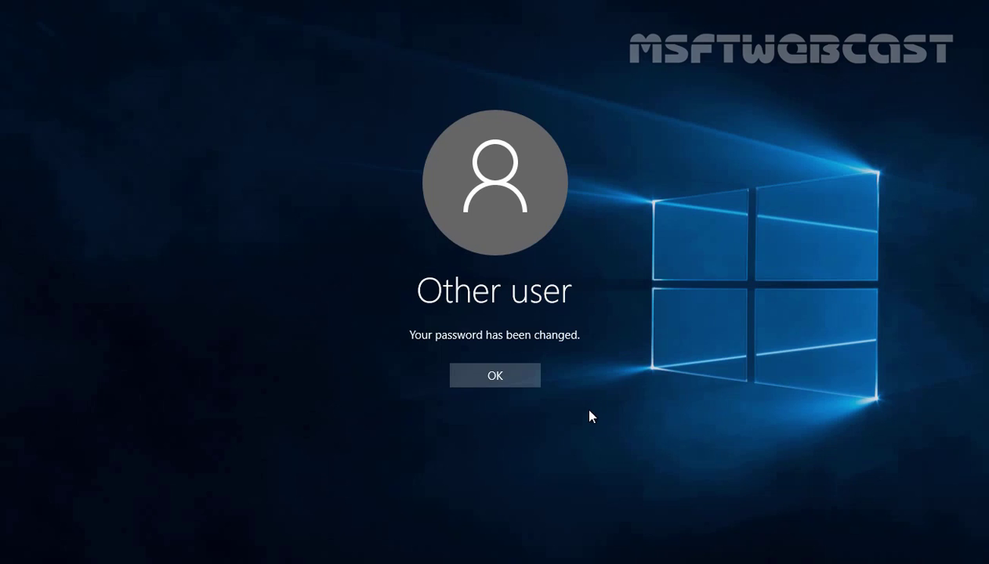
left_click(486, 382)
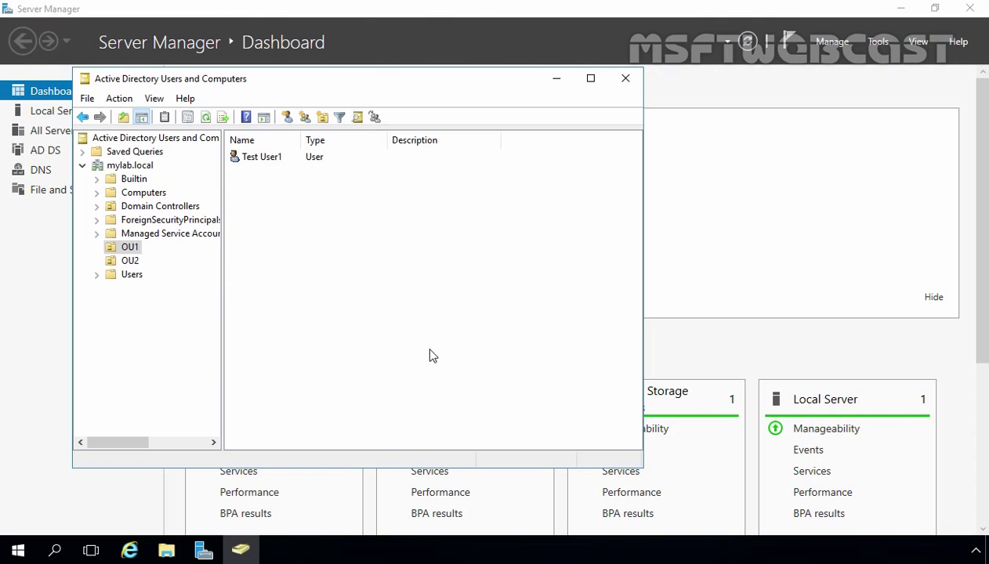
- Launch Active Directory Administrative Center from Server Manager Tools and maximize it
left_click(557, 78)
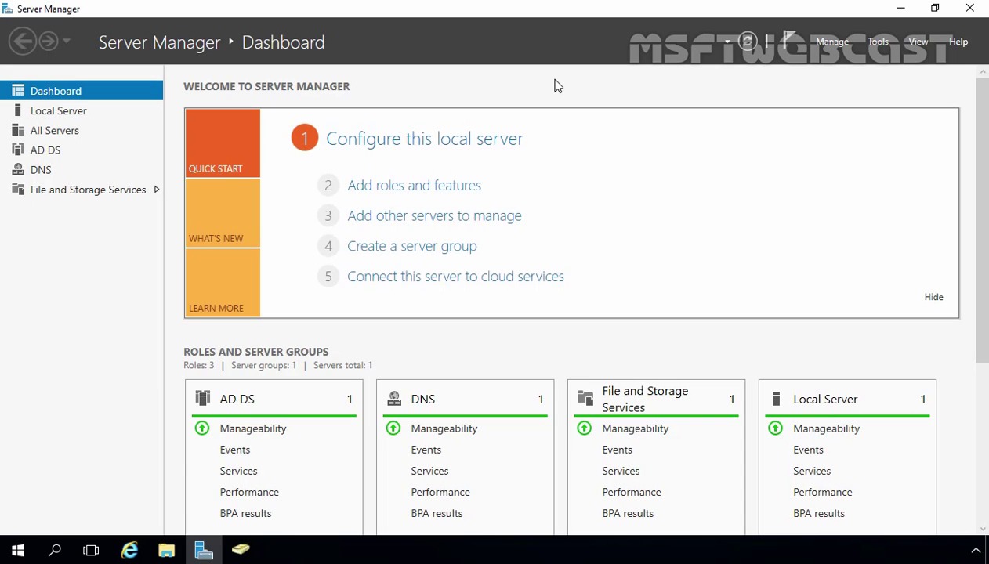
left_click(878, 42)
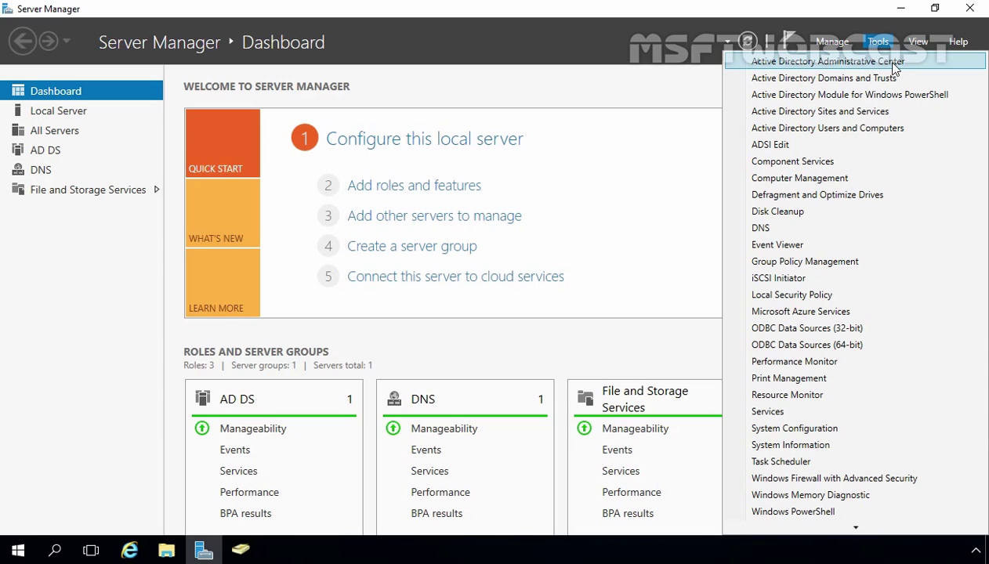
left_click(895, 69)
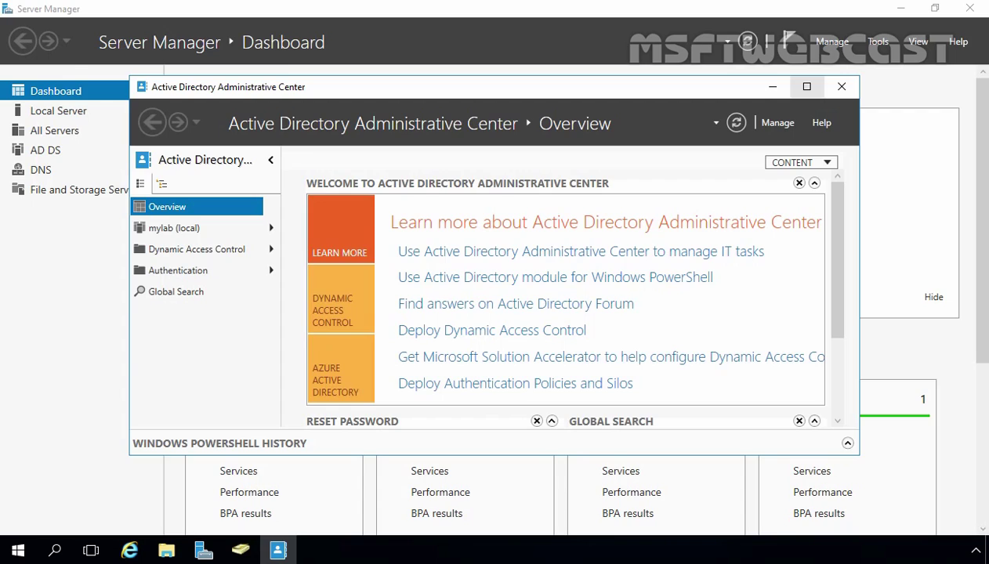
left_click(806, 86)
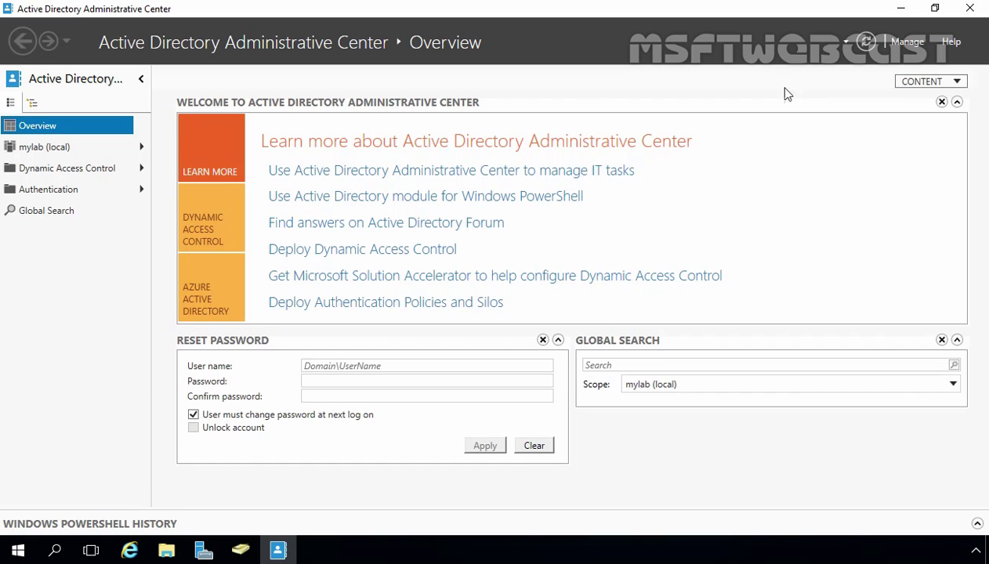
- Open mylab (local) and then OU1 to list its users
left_click(45, 148)
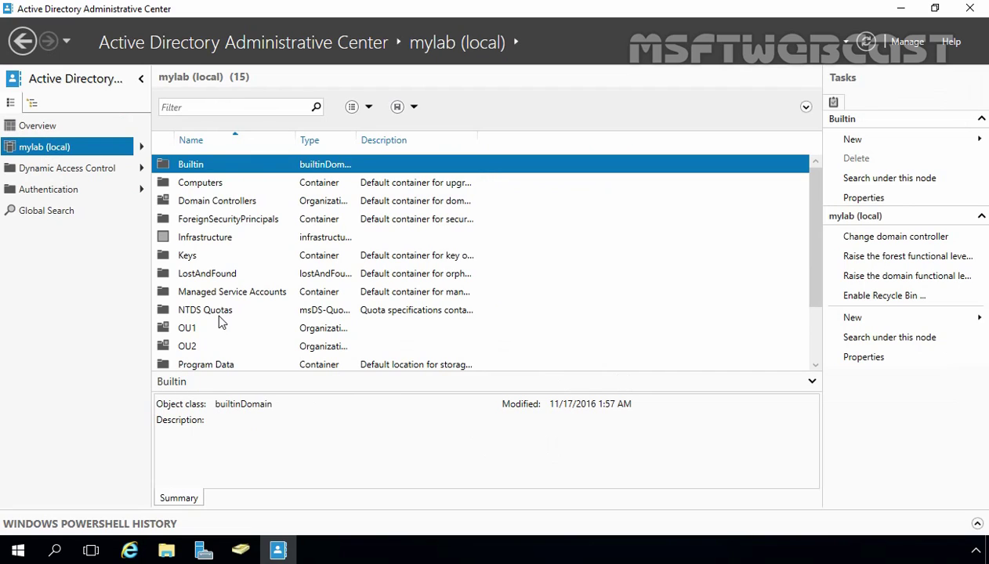
left_click(186, 332)
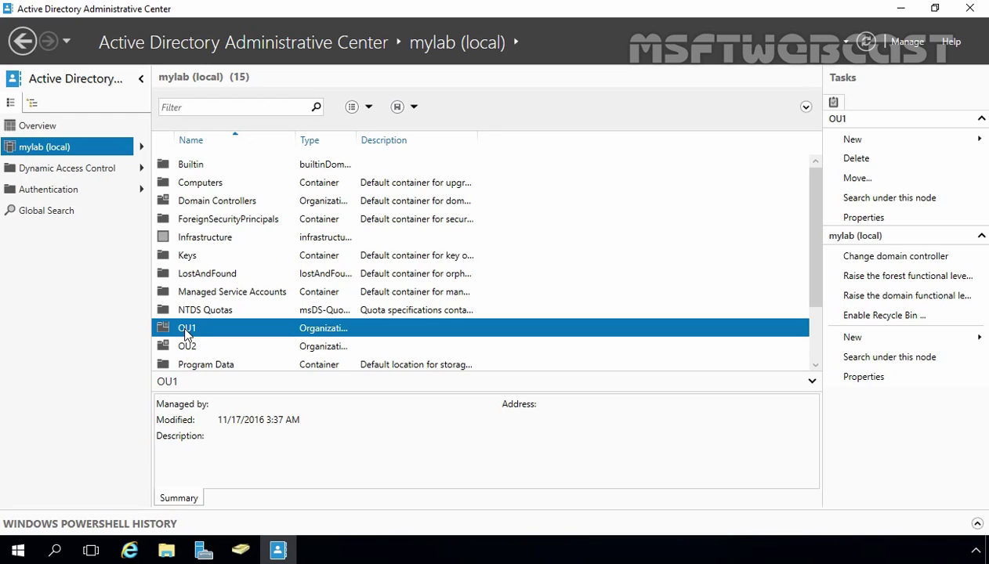
double_click(185, 330)
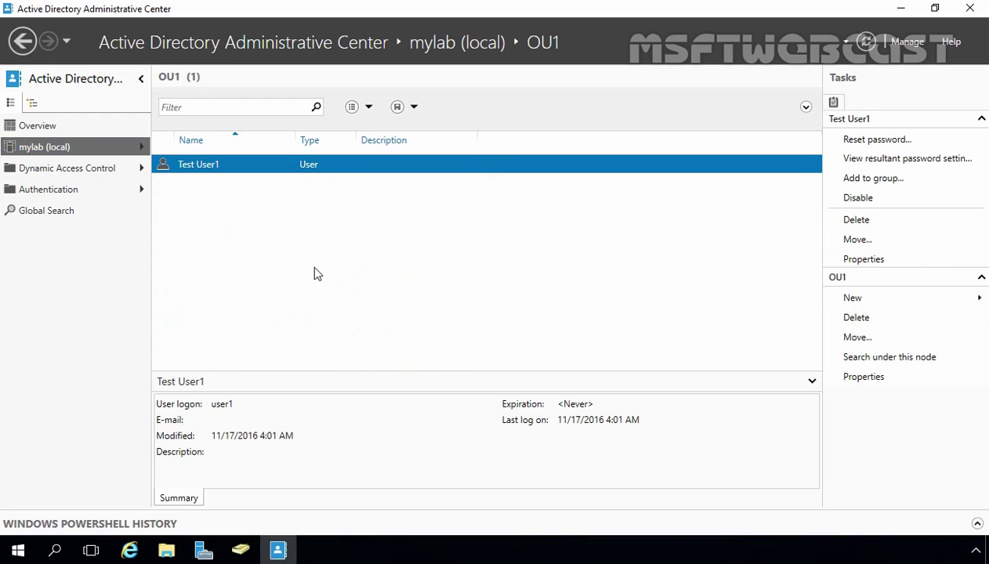
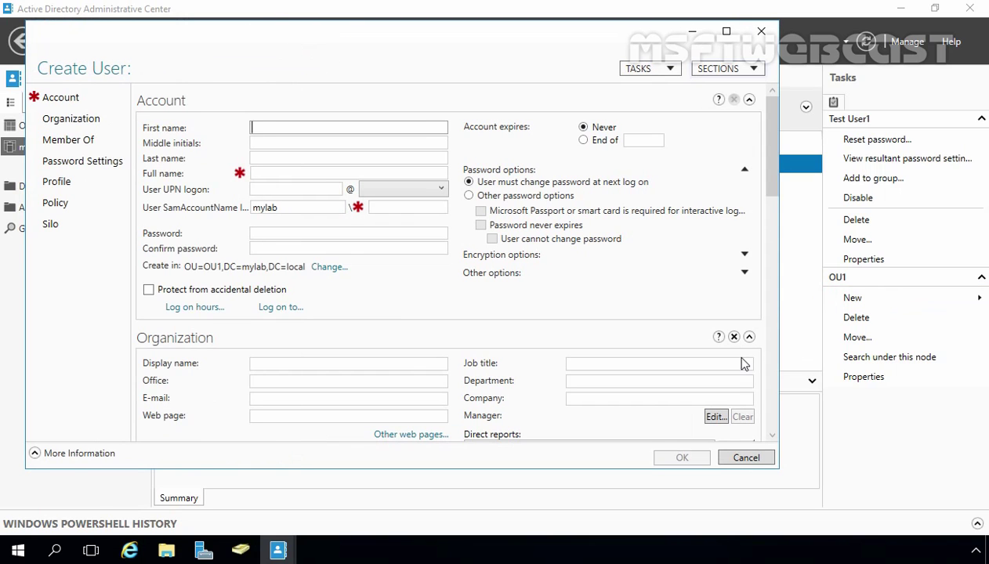
- Enter the name Test User2 with user logon name user2
type("Test")
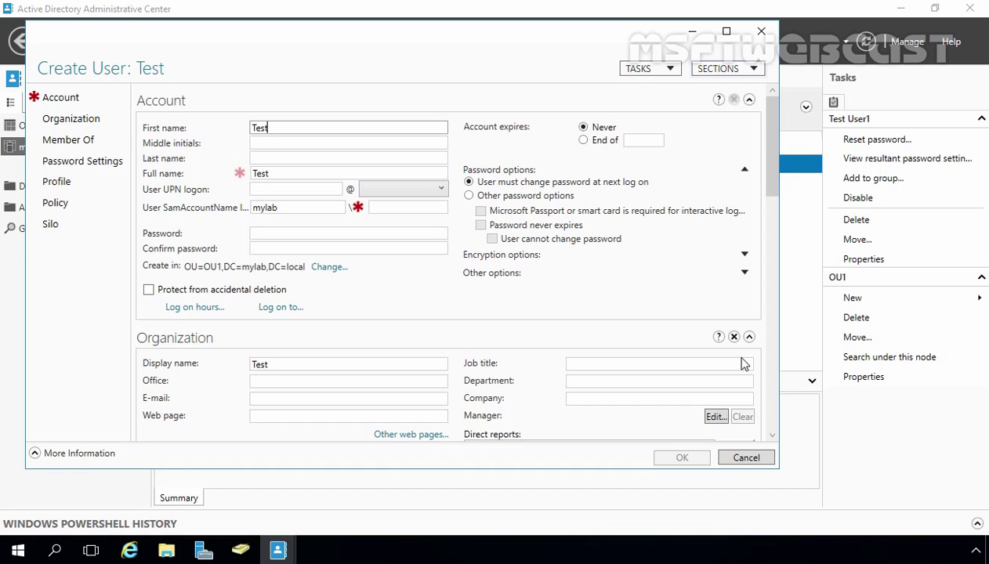
key("Tab")
key("Tab")
type("User2")
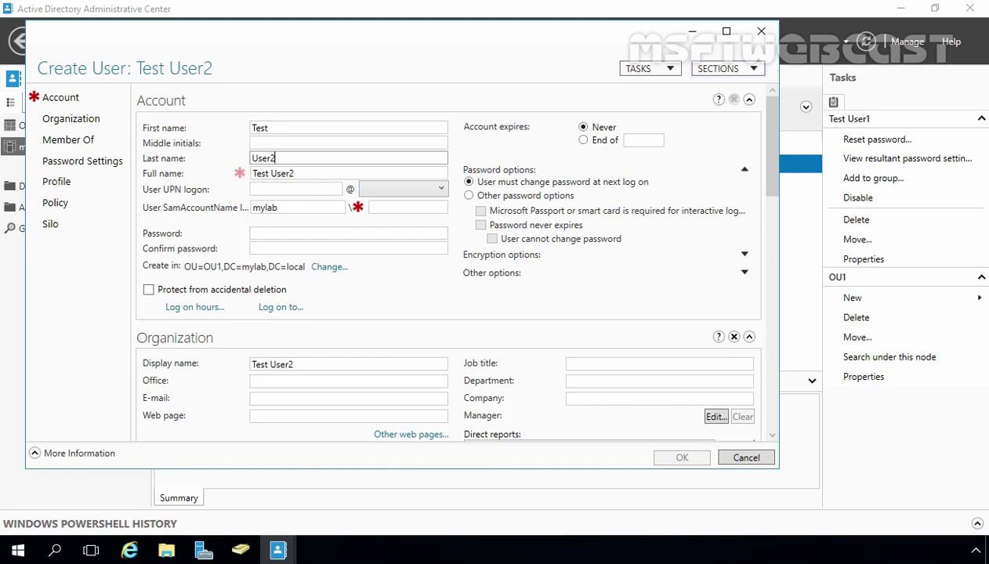
left_click(309, 192)
type("user2")
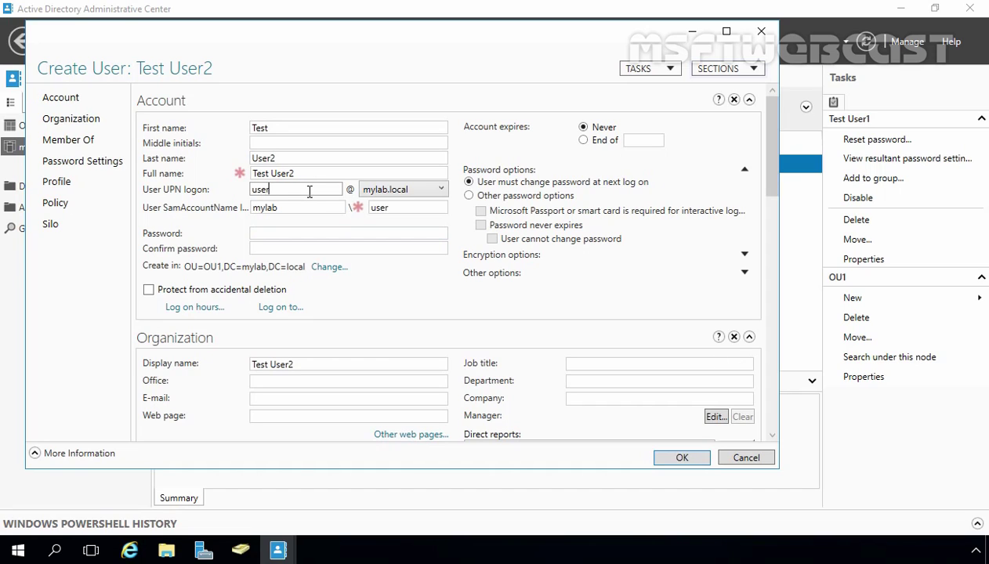
- Enter the account password and confirm it
left_click(280, 232)
type("*********")
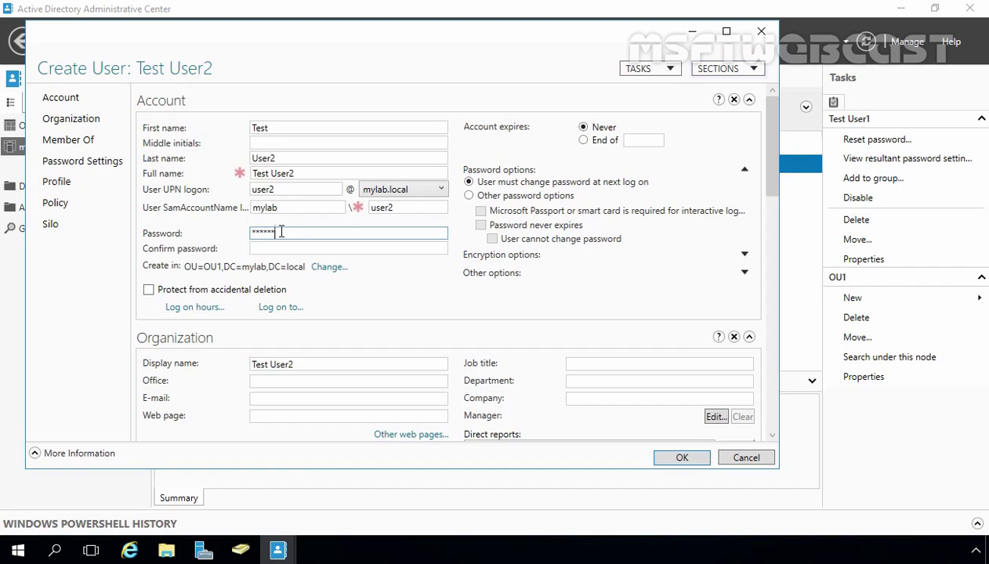
key("Tab")
type("*********")
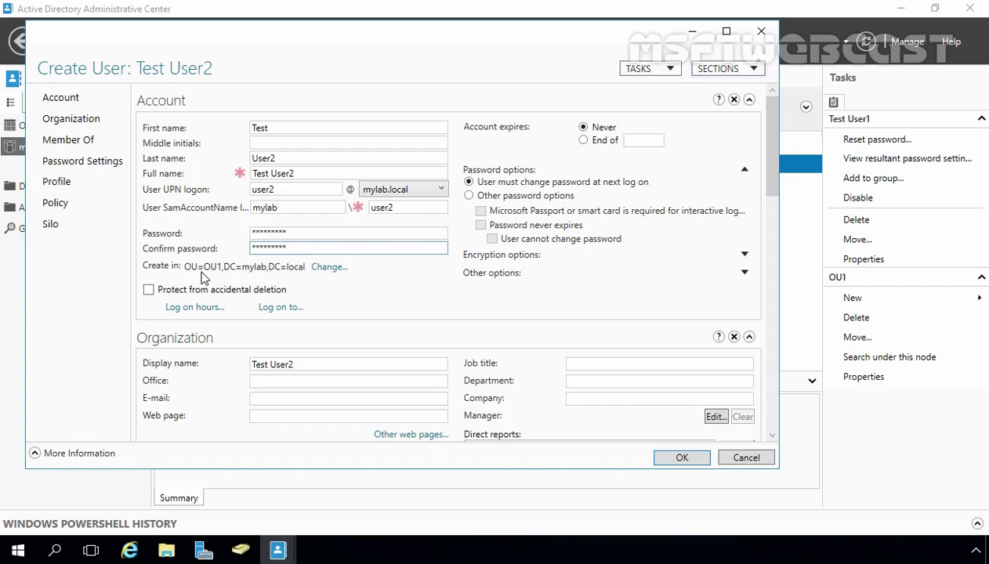
- Tick Protect from accidental deletion on the Test User2 form
left_click(149, 290)
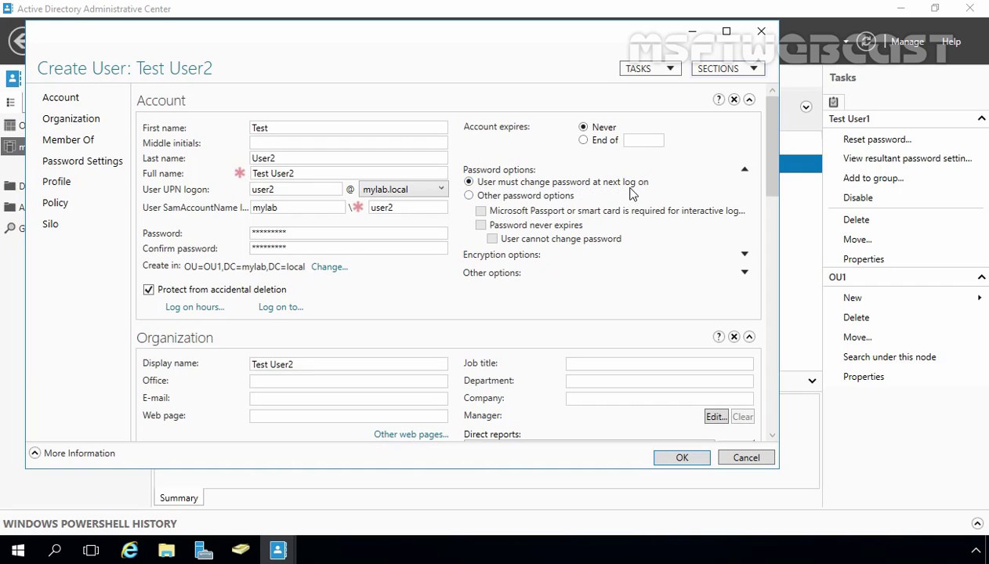
- Review the Member Of and Password Settings sections, then create the Test User2 account
scroll(309, 290, "down", 1)
scroll(328, 299, "down", 2)
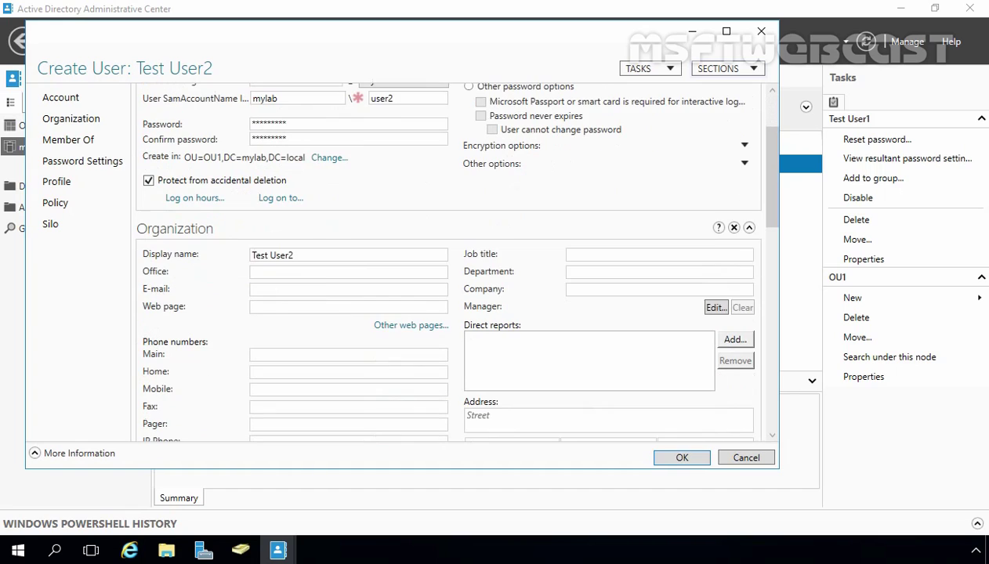
scroll(322, 289, "down", 1)
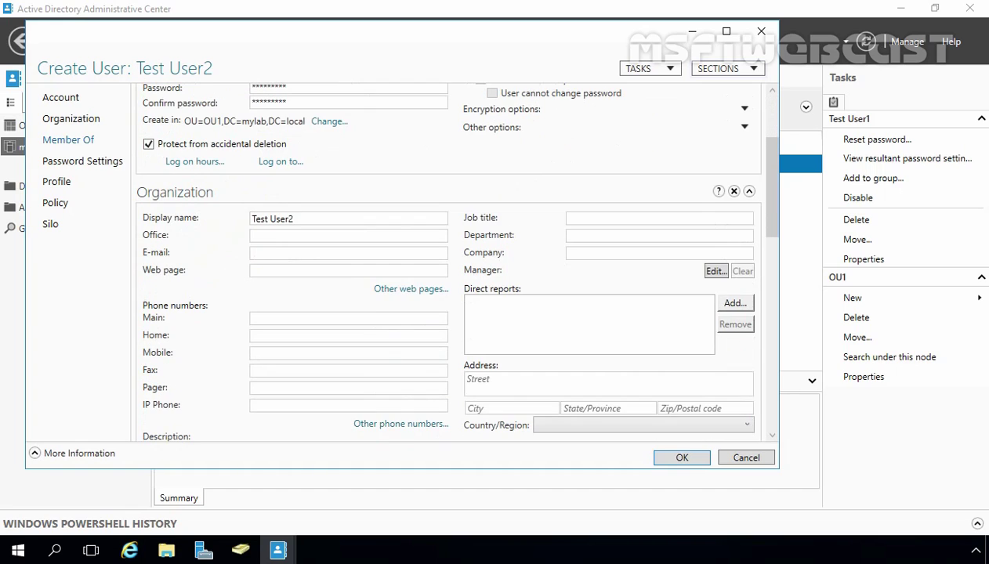
left_click(71, 139)
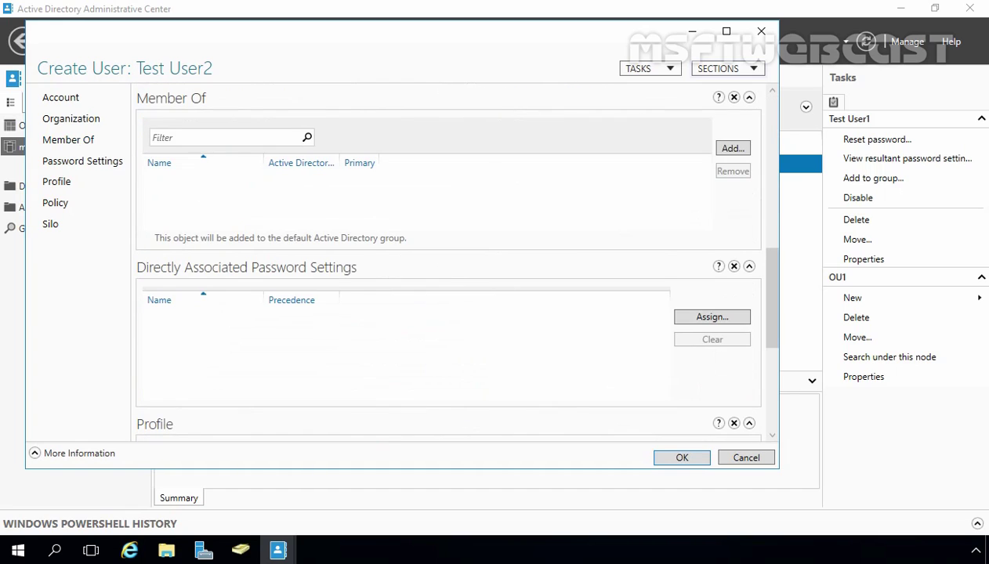
left_click(84, 165)
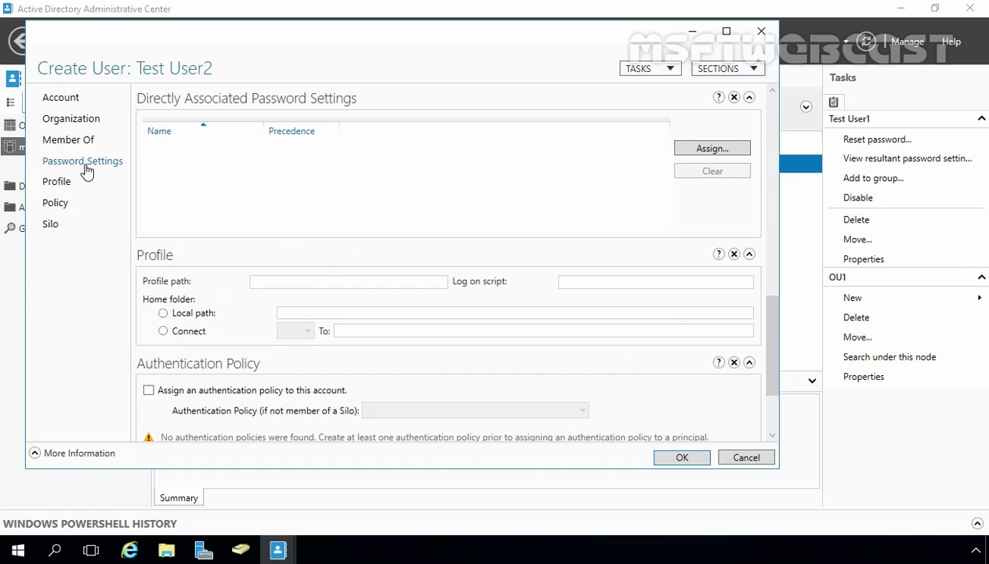
left_click(681, 459)
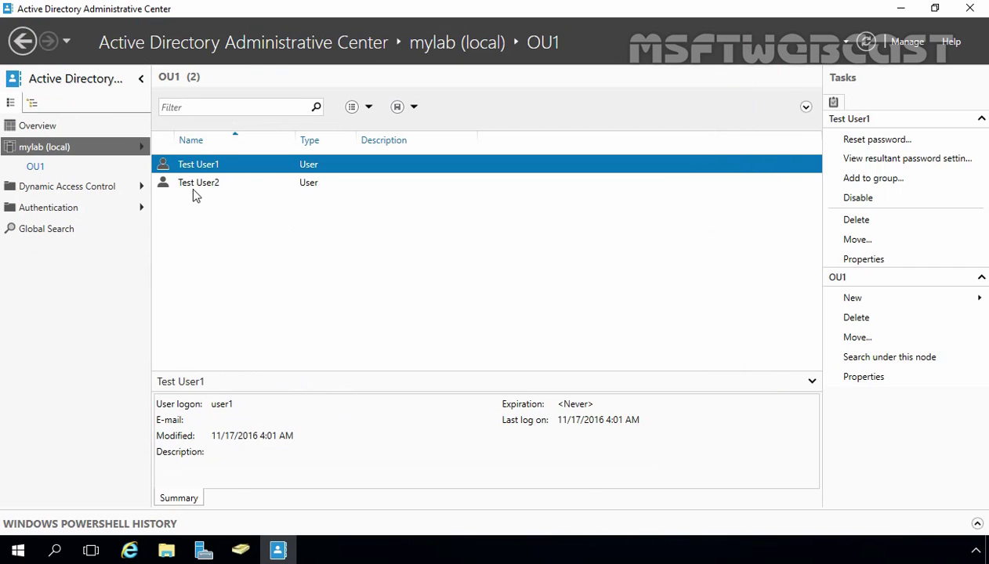
- Refresh OU1 in Users and Computers to confirm Test User2, then open the Start menu
left_click(192, 189)
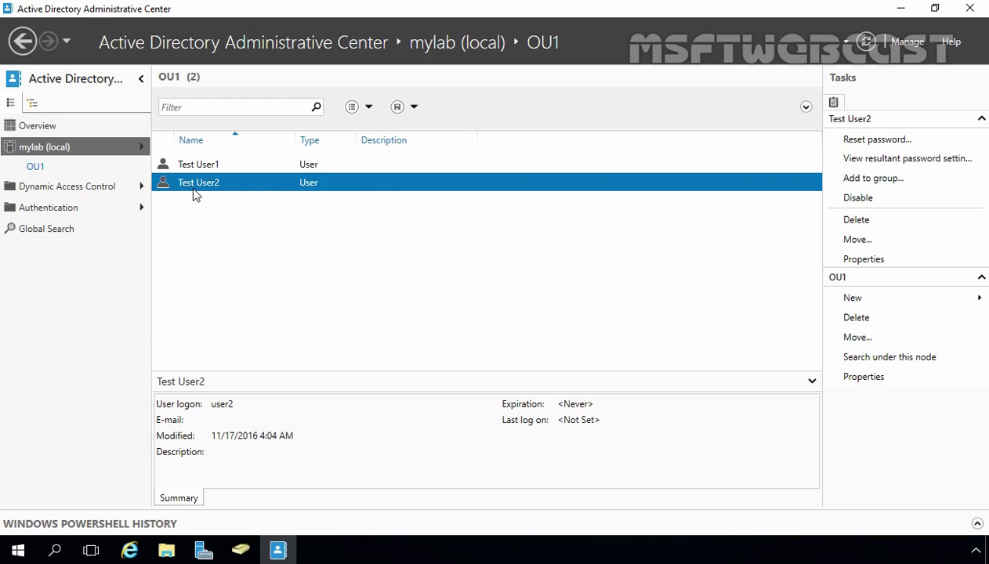
left_click(239, 550)
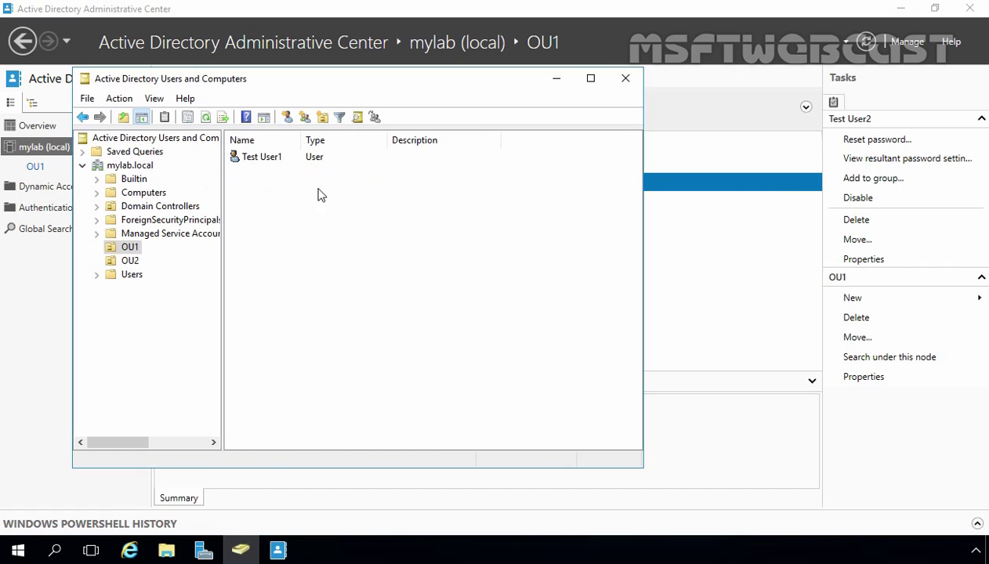
left_click(206, 116)
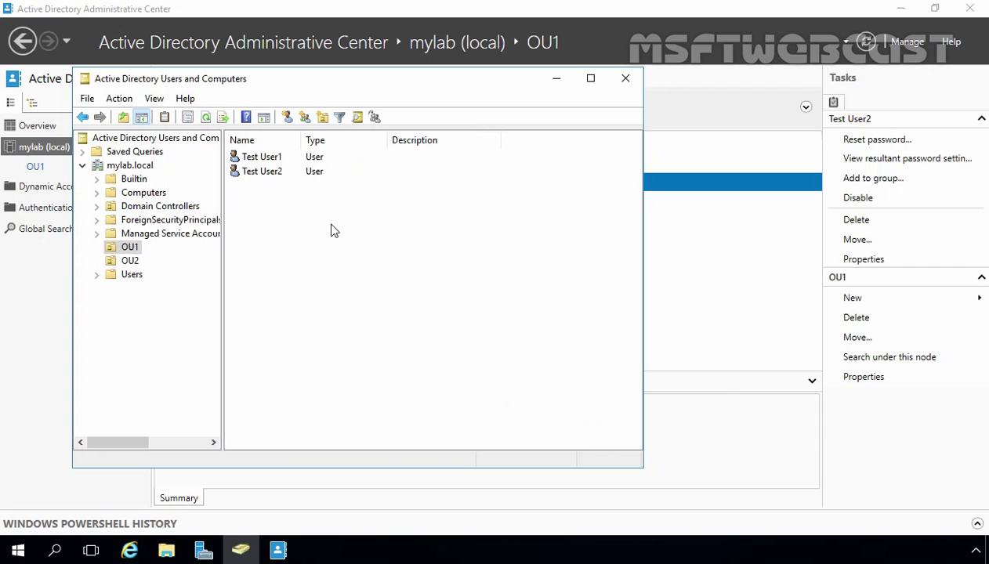
left_click_drag(416, 249, 247, 154)
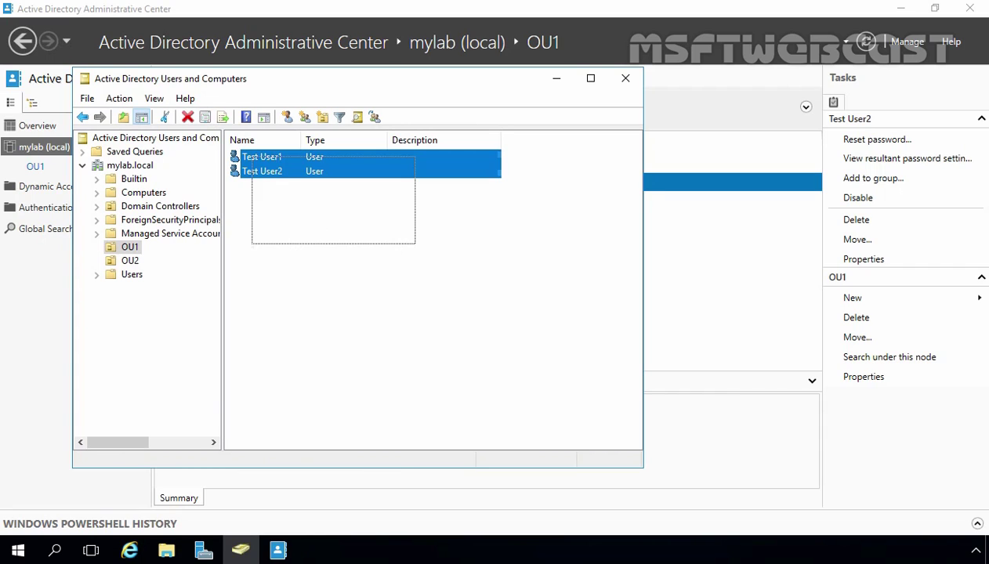
left_click(283, 243)
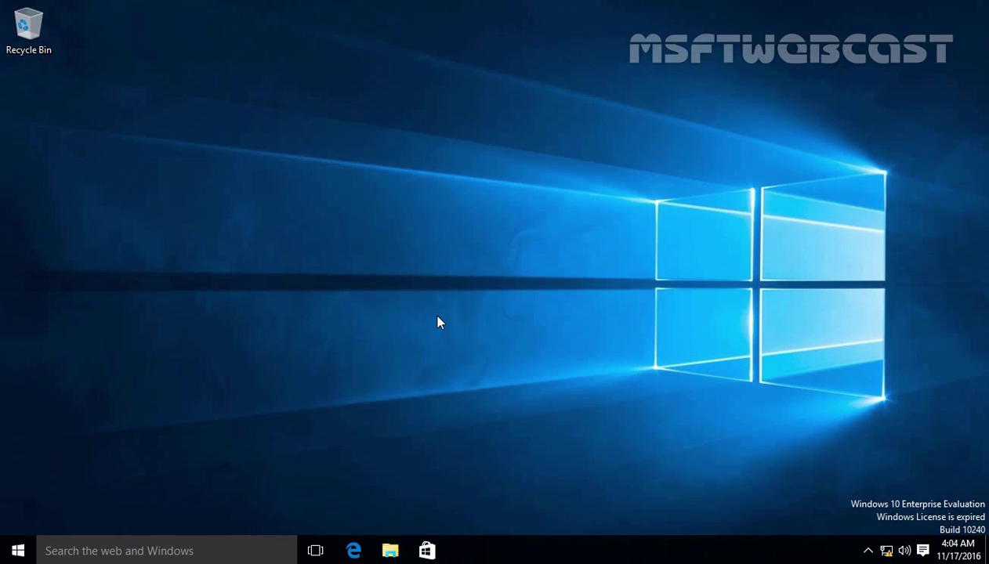
key("super")
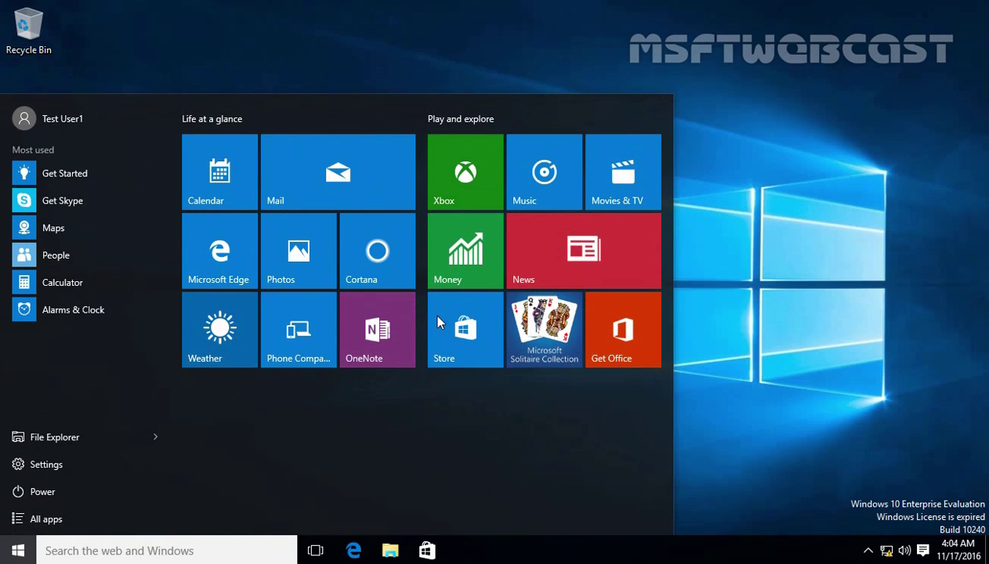